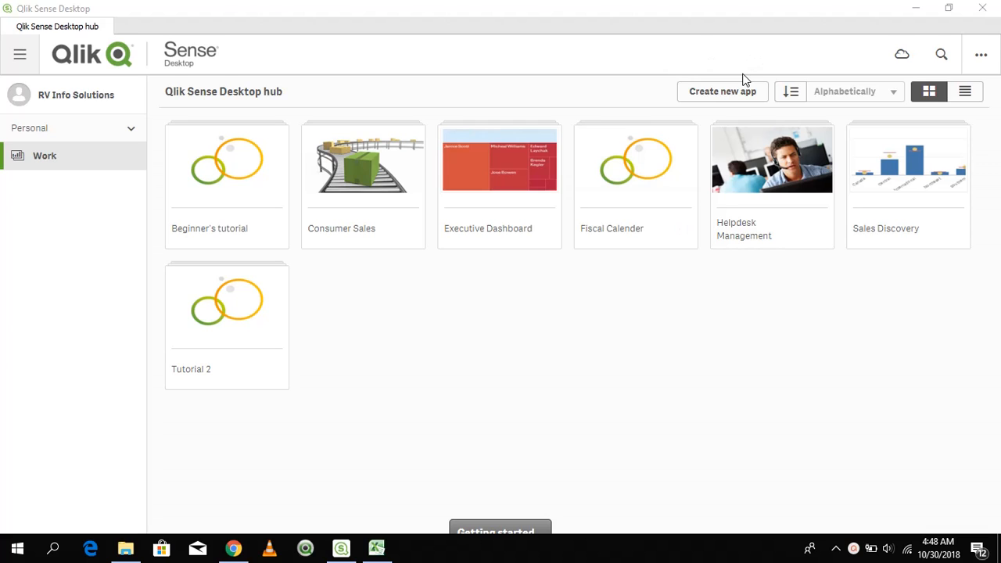
# Create a new app named Saless_Report and open its script editor
pyautogui.click(710, 109)
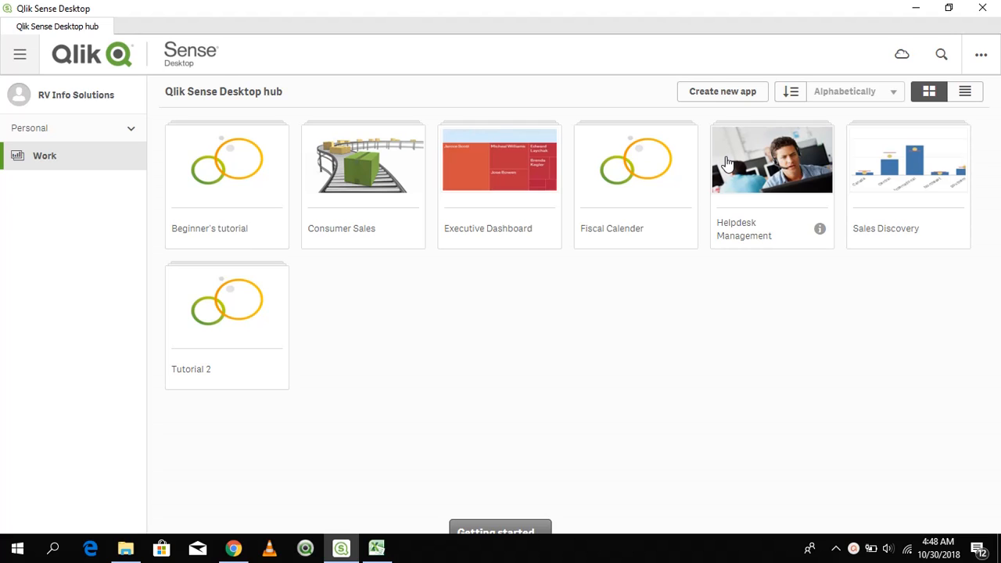
pyautogui.click(720, 104)
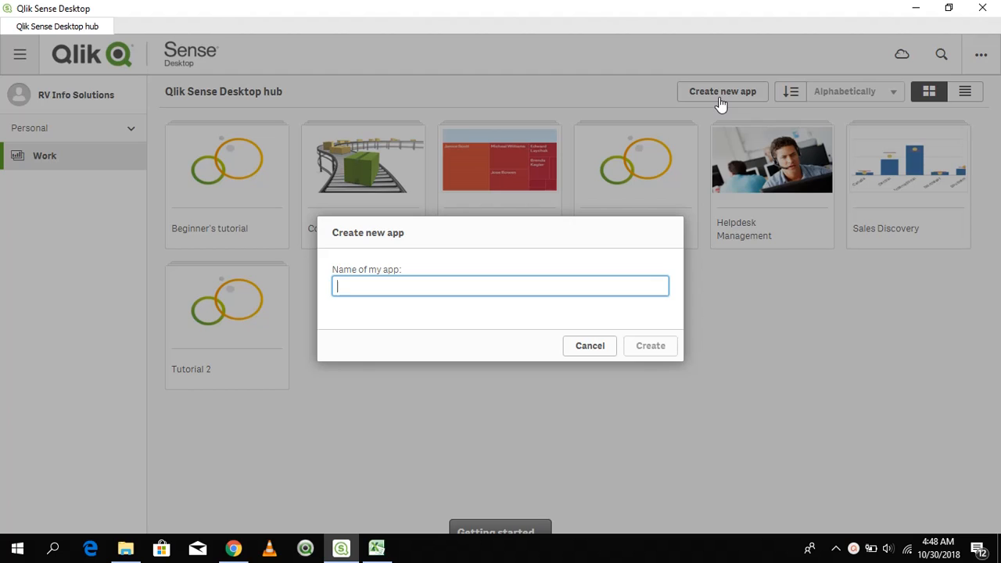
pyautogui.write('Saless_Report')
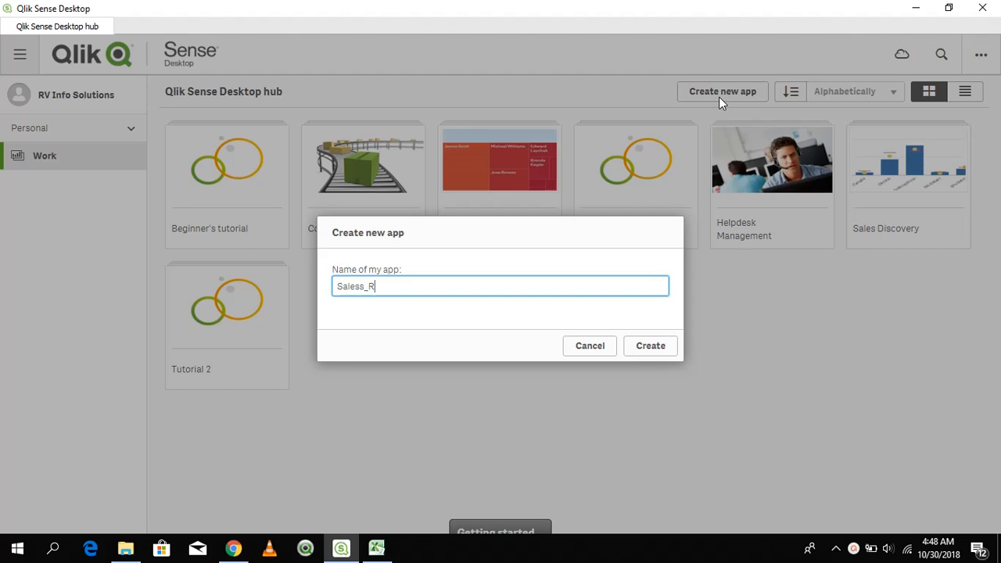
pyautogui.click(654, 350)
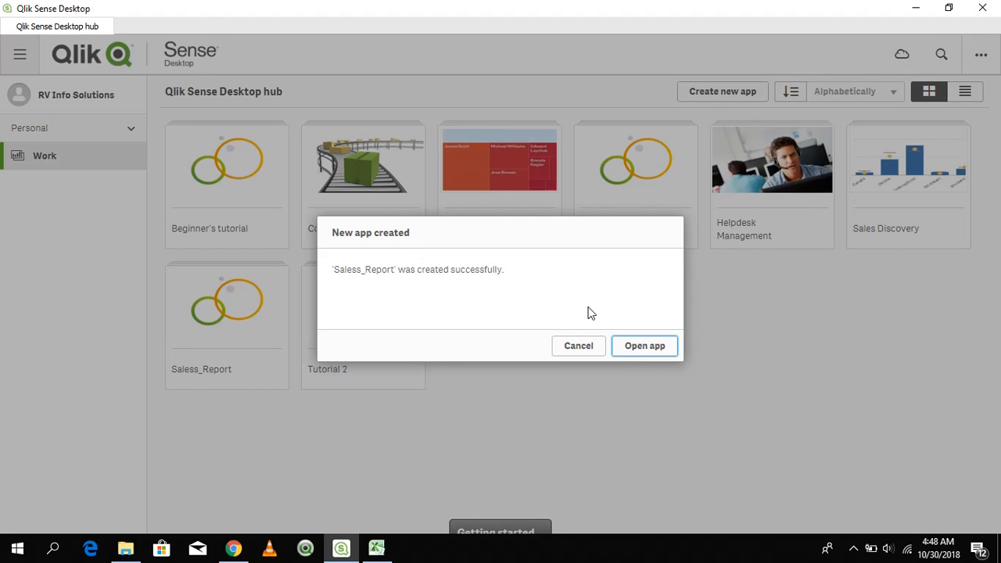
pyautogui.click(648, 349)
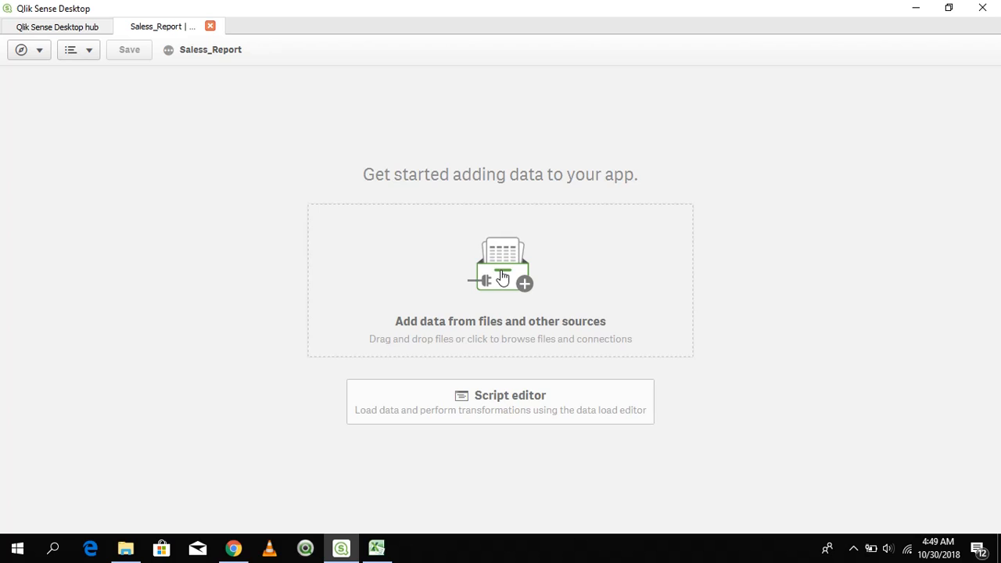
pyautogui.click(515, 415)
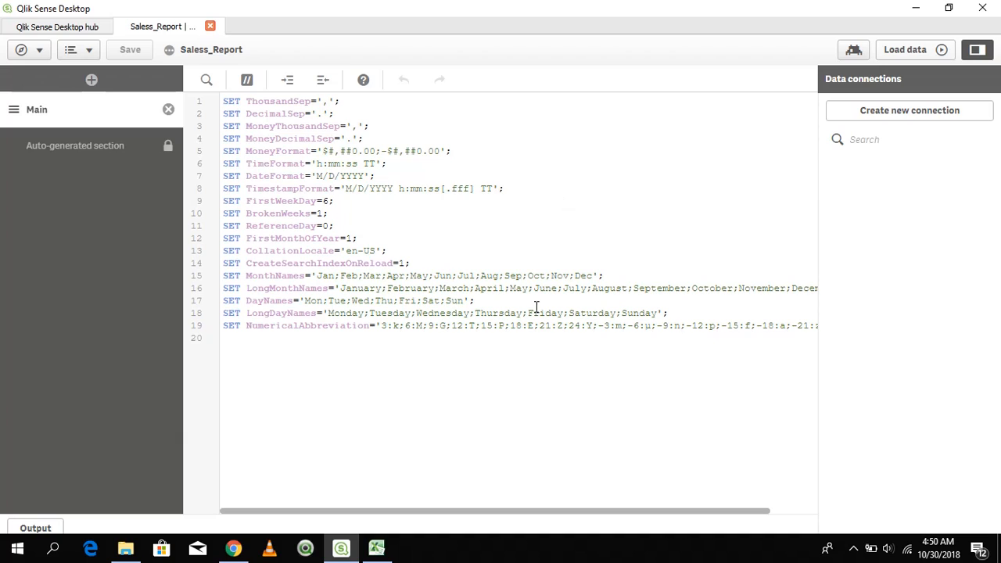
# Look over the app's navigation destinations, the hub, the help options and the script debugging area
pyautogui.click(37, 52)
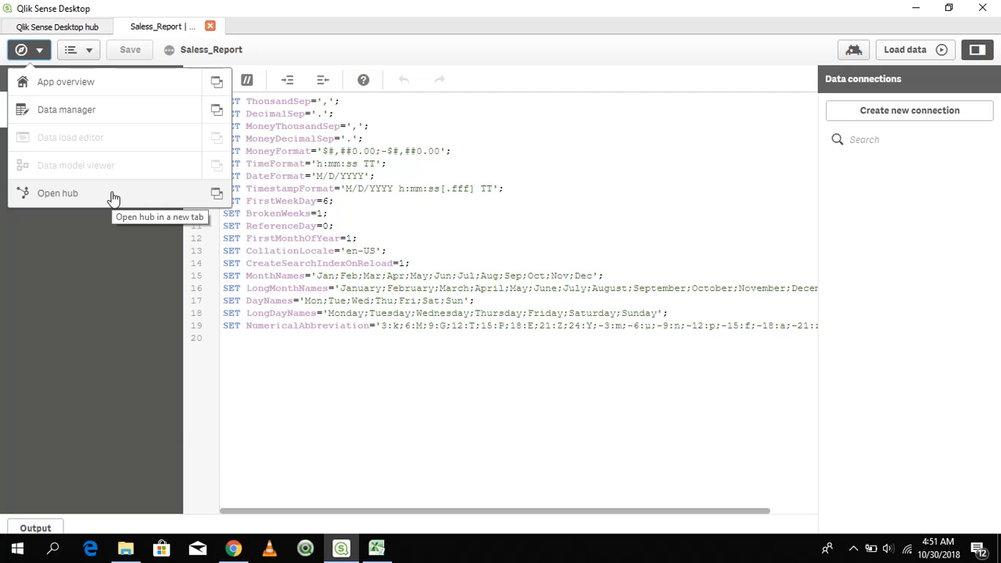
pyautogui.click(68, 29)
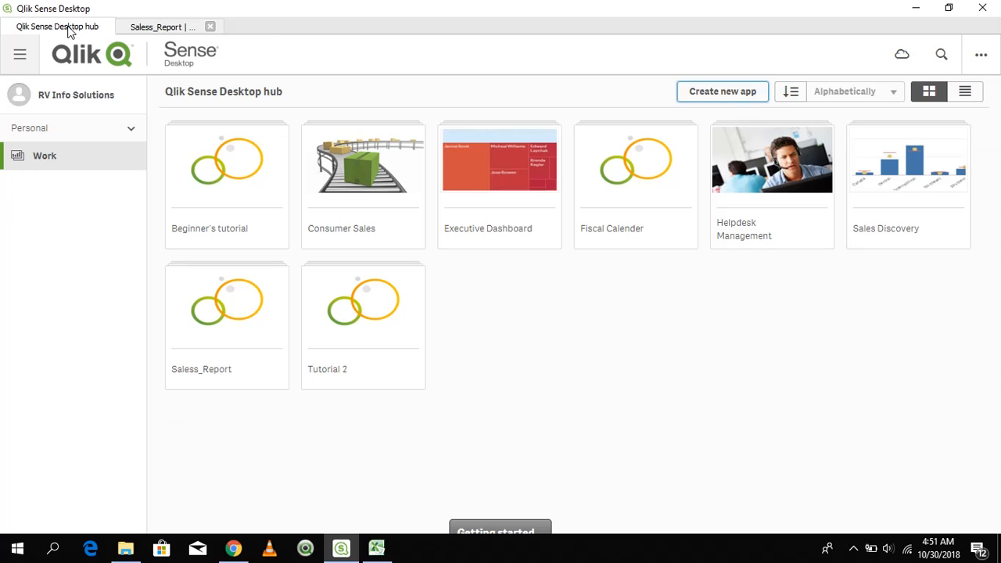
pyautogui.click(141, 30)
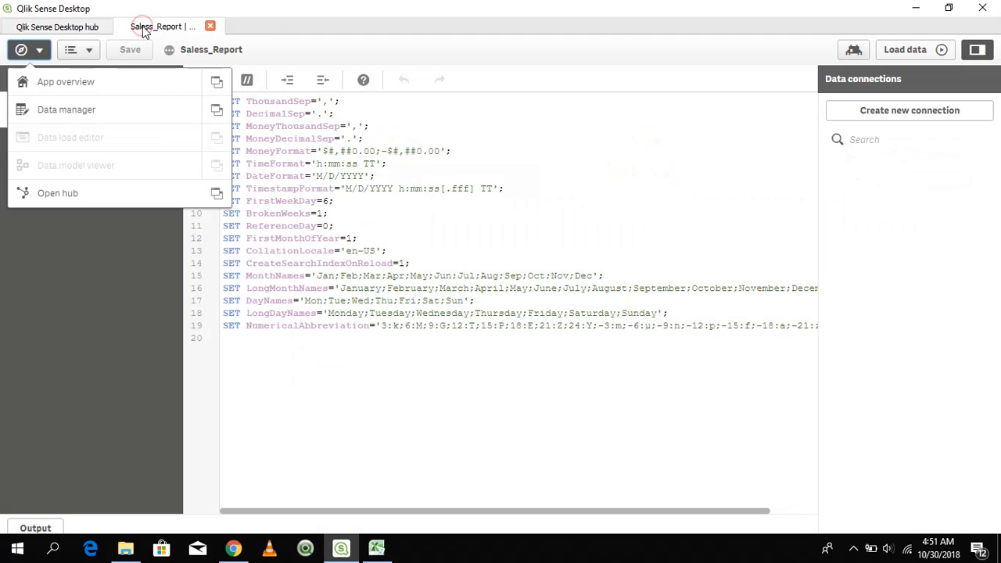
pyautogui.click(433, 225)
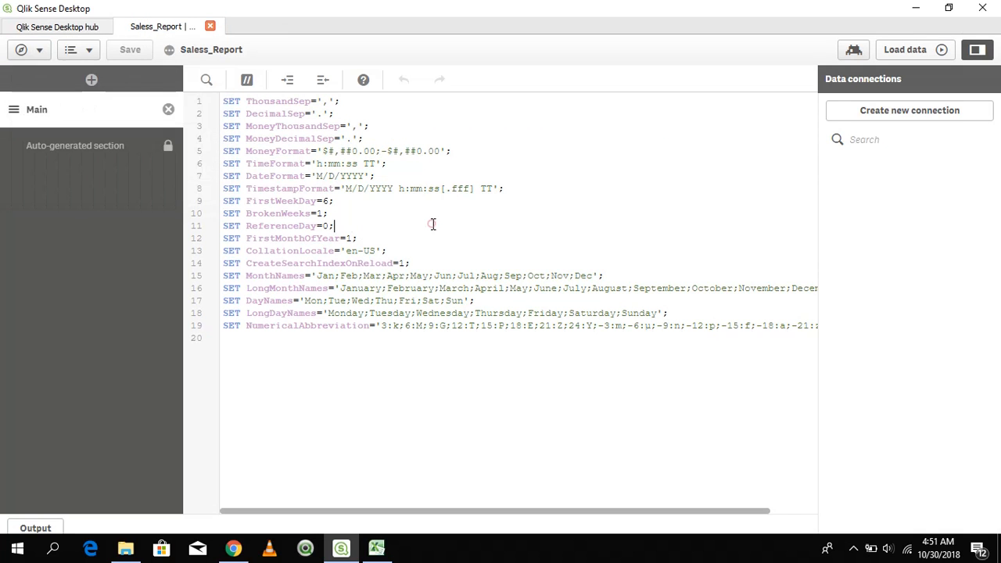
pyautogui.click(91, 53)
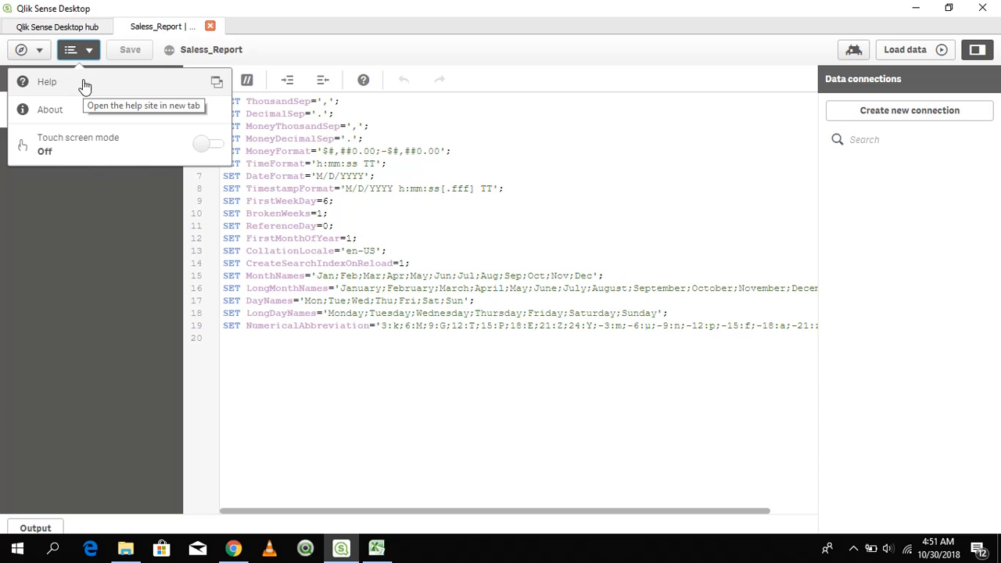
pyautogui.click(377, 217)
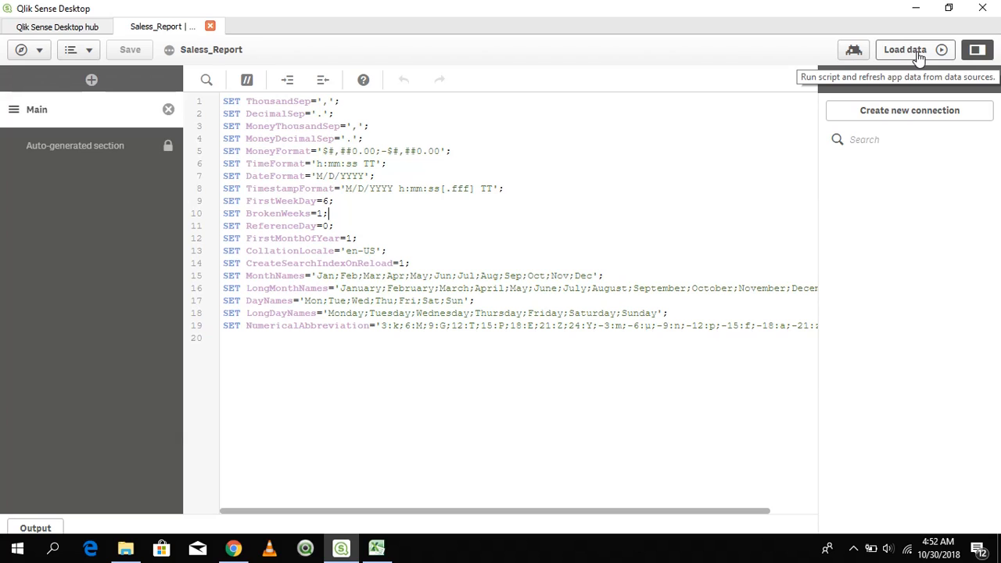
pyautogui.click(854, 52)
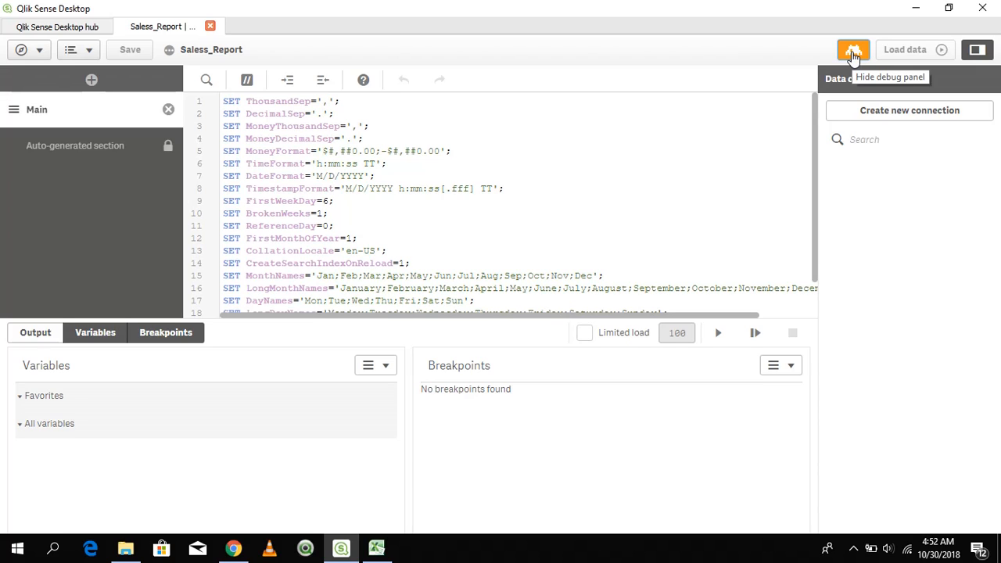
pyautogui.click(853, 51)
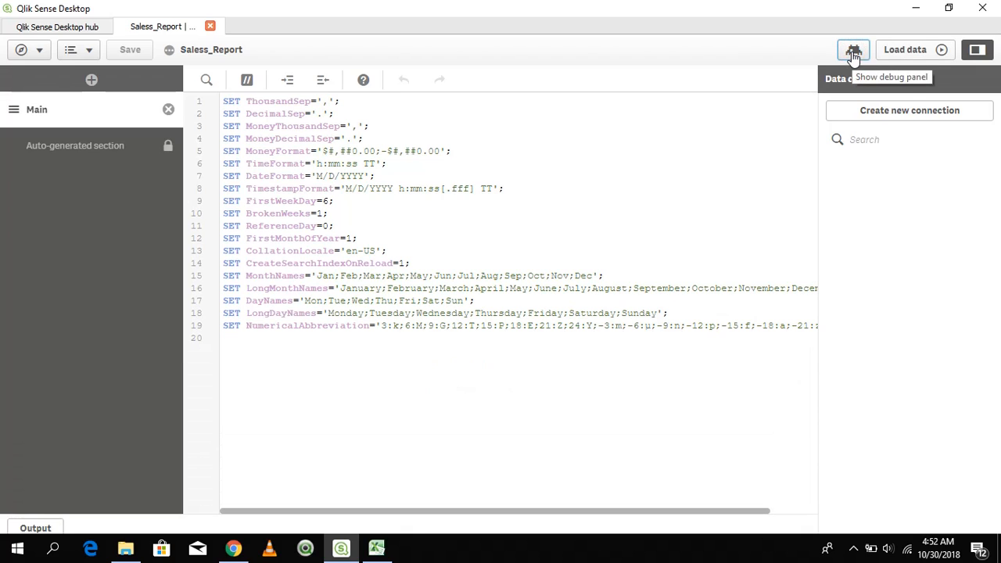
# Review the file locations and data sources offered for a new data connection, without creating one
pyautogui.click(931, 111)
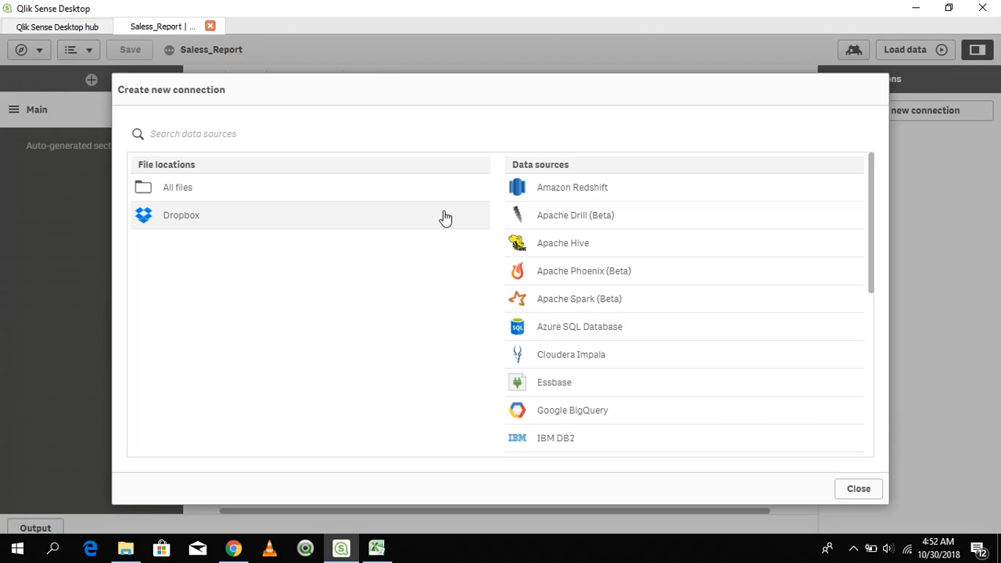
pyautogui.click(601, 77)
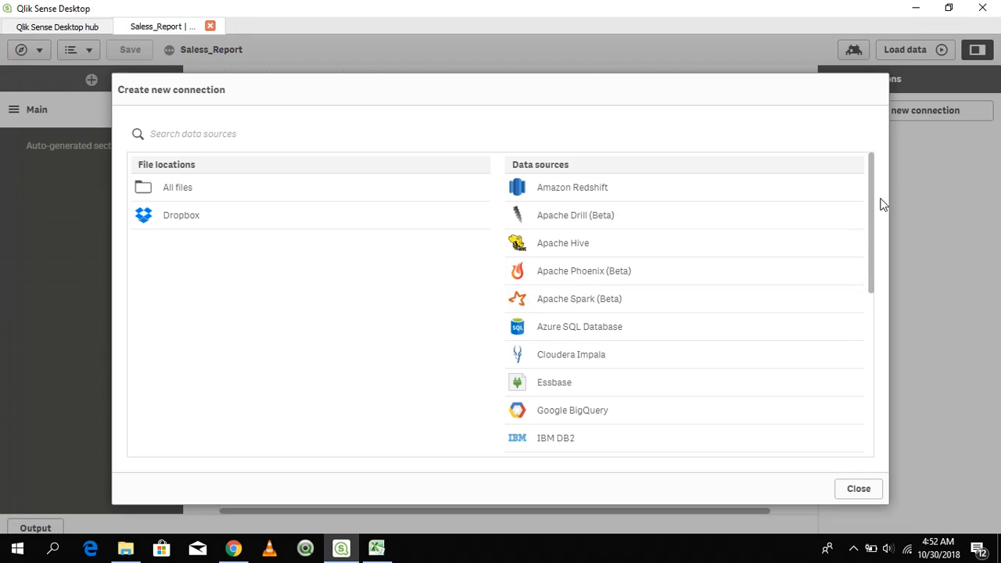
pyautogui.moveTo(870, 199); pyautogui.dragTo(862, 176)
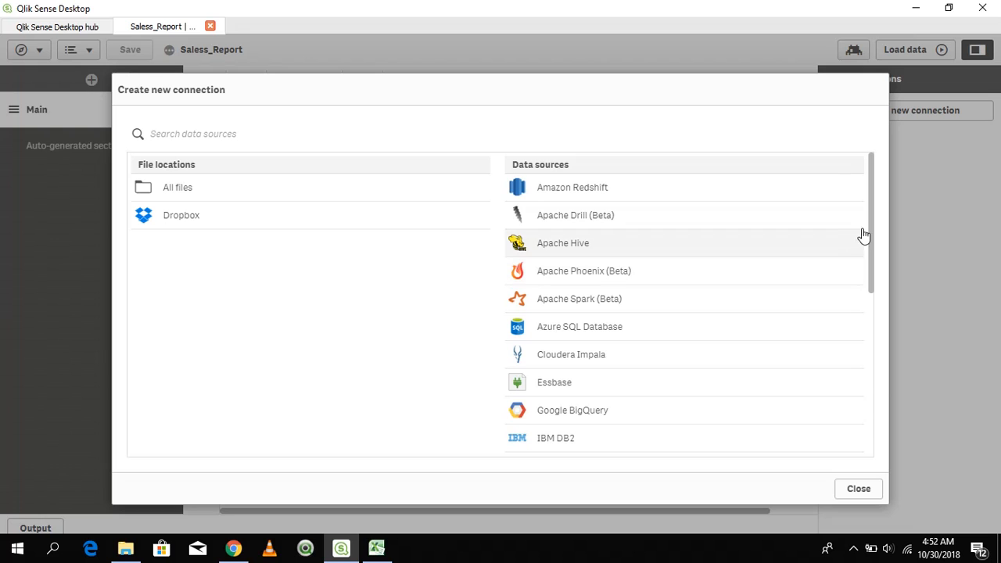
pyautogui.moveTo(874, 228)
pyautogui.mouseDown()
pyautogui.moveTo(872, 384)
pyautogui.moveTo(862, 221)
pyautogui.mouseUp()
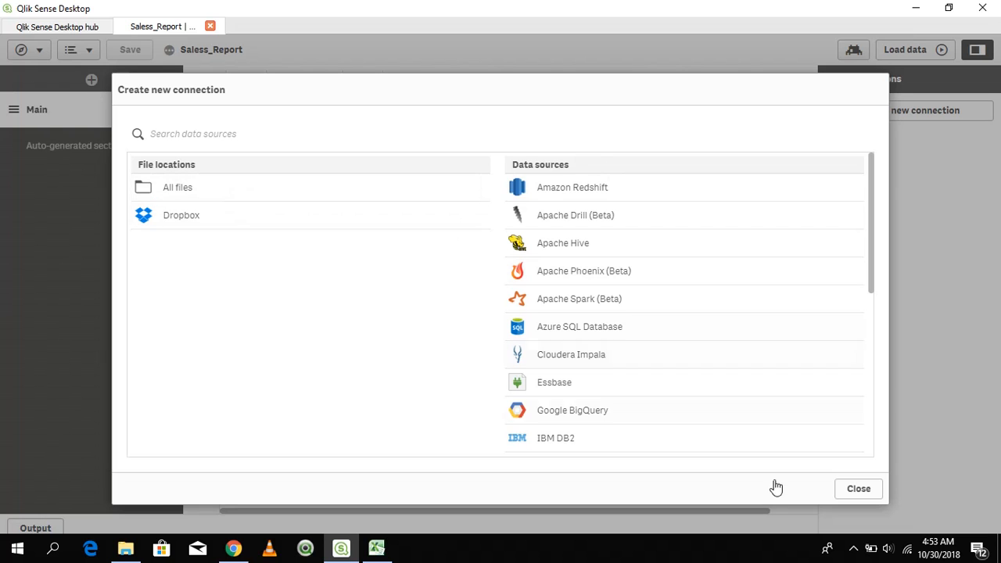
pyautogui.click(858, 490)
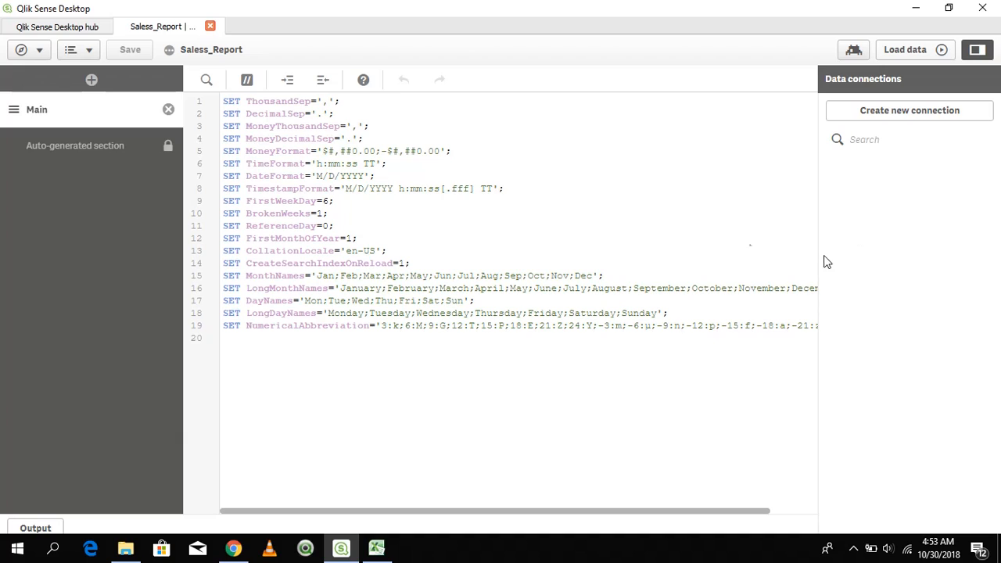
# Add a new script section after Main and name it Salles
pyautogui.click(246, 352)
pyautogui.click(91, 82)
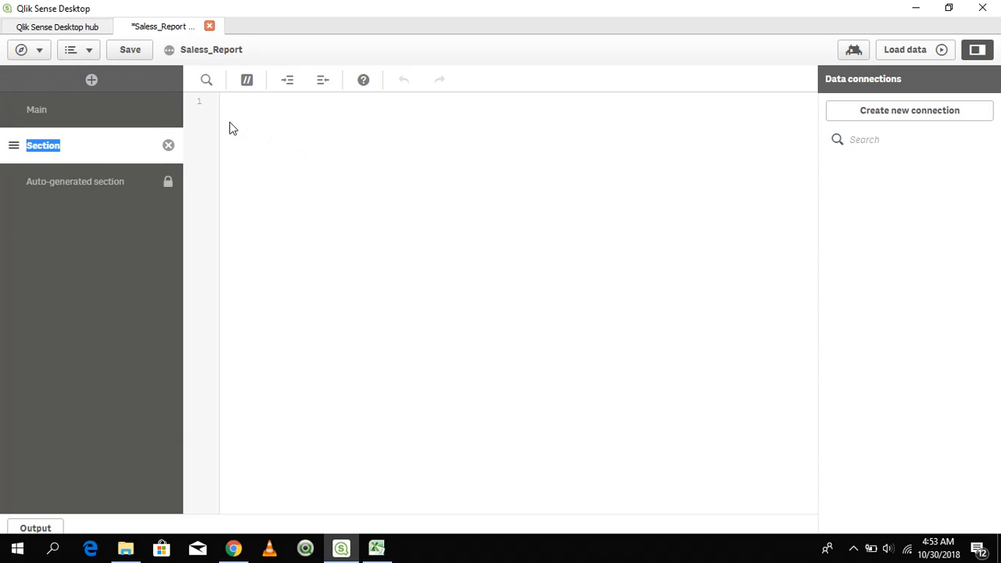
pyautogui.write('sle')
pyautogui.press('BackSpace')
pyautogui.press('BackSpace')
pyautogui.write('alle')
pyautogui.write('Sales')
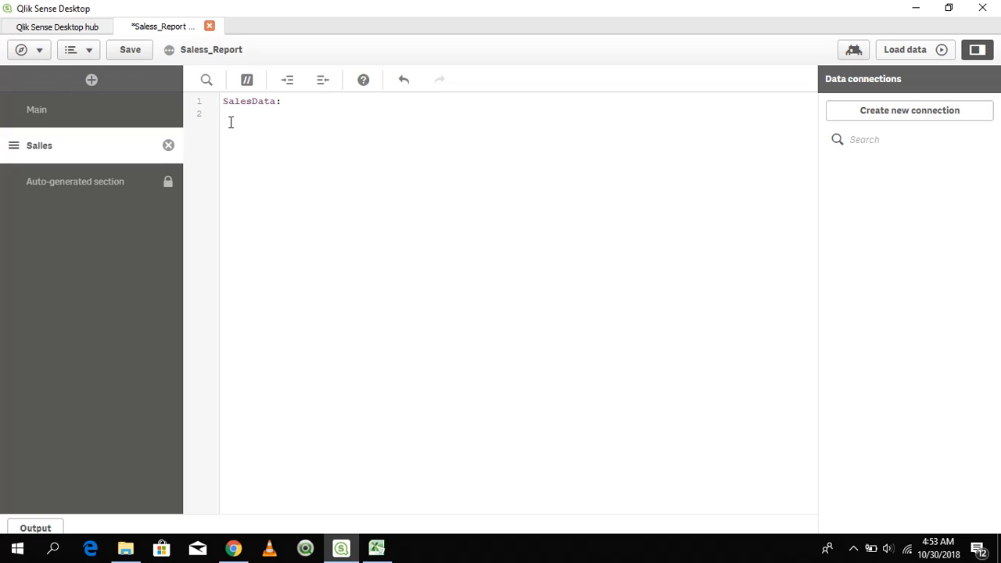
pyautogui.write('Load * Inline [')
# Write a SalesData inline load script with fields PID, Pname and Modified_Date and product rows P101 (Laptop) through P107 (Printer)
pyautogui.write('PID,    Pname,  Modified_Date P101,   Laptop, 3/1/2018 P102,   Desktop,    3/2/2018 P103,   RAM,    3/3/2018 P104,   PenDrive,   3/4/2018 P105,   HardDrive,  3/5/2018 P106,   Scanner,    3/7/2018 P107,   Printer,    3/8/2018')
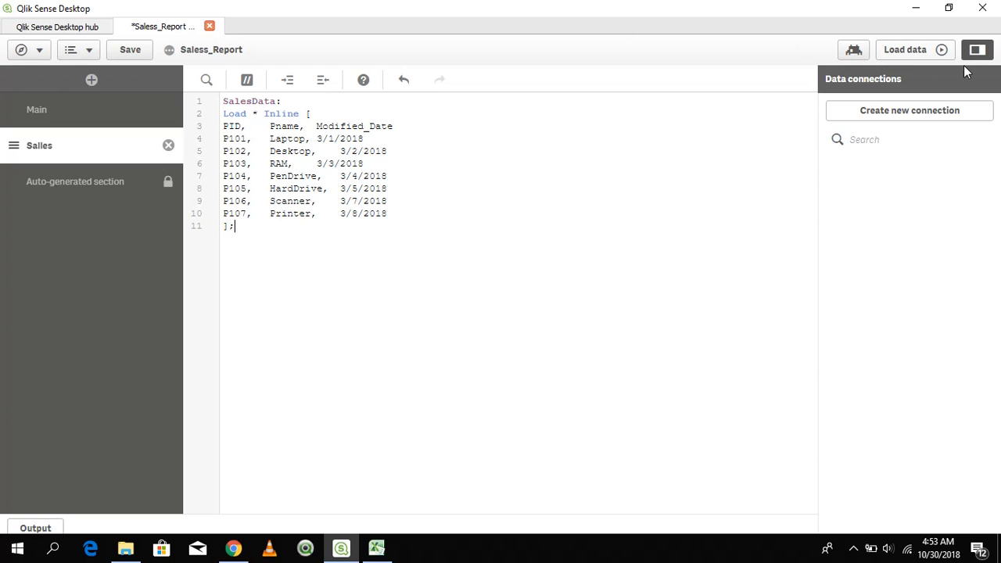
# Load the script's data into the app, check the load log for errors and synthetic keys, and dismiss it
pyautogui.click(929, 58)
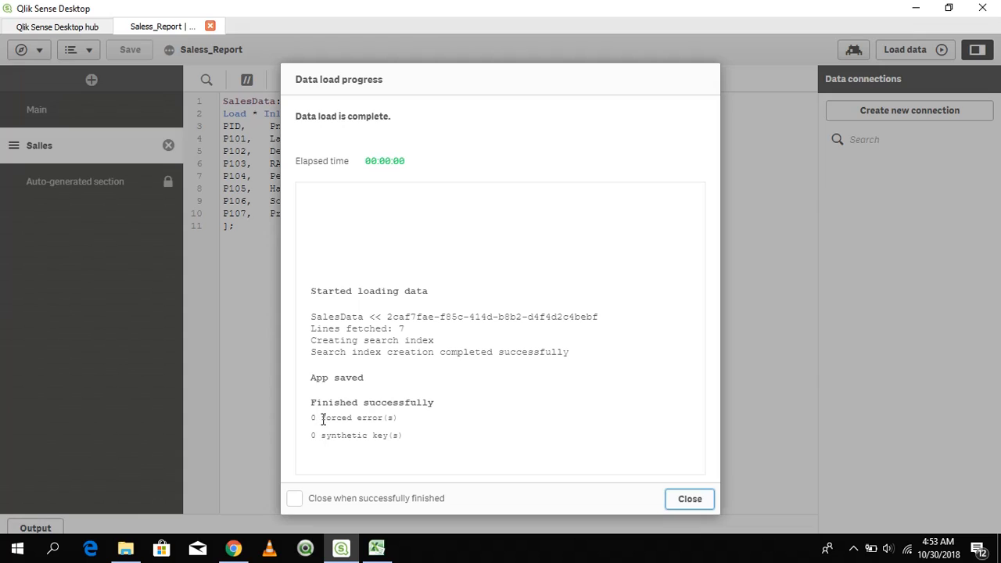
pyautogui.moveTo(323, 419); pyautogui.dragTo(432, 439)
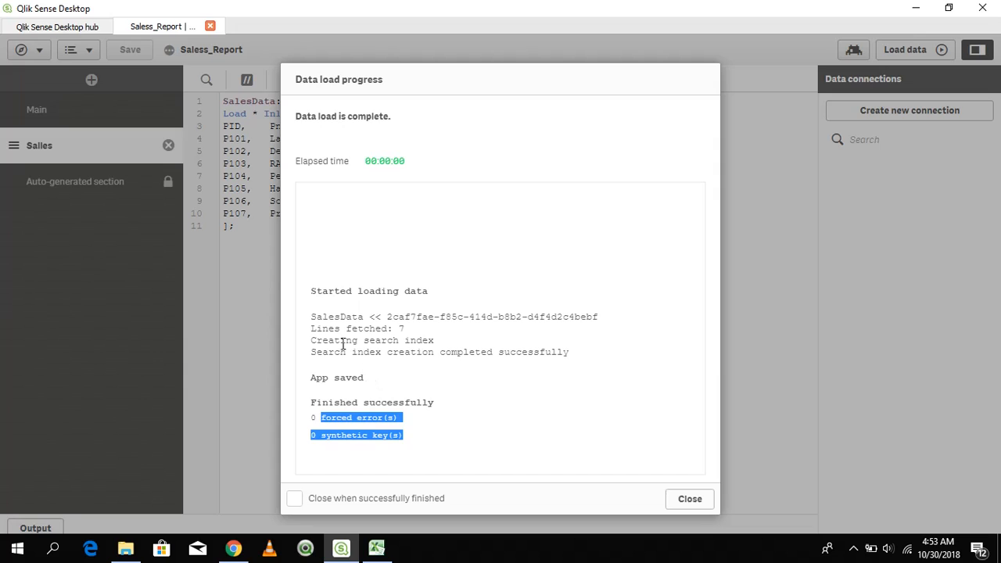
pyautogui.moveTo(334, 340); pyautogui.dragTo(410, 340)
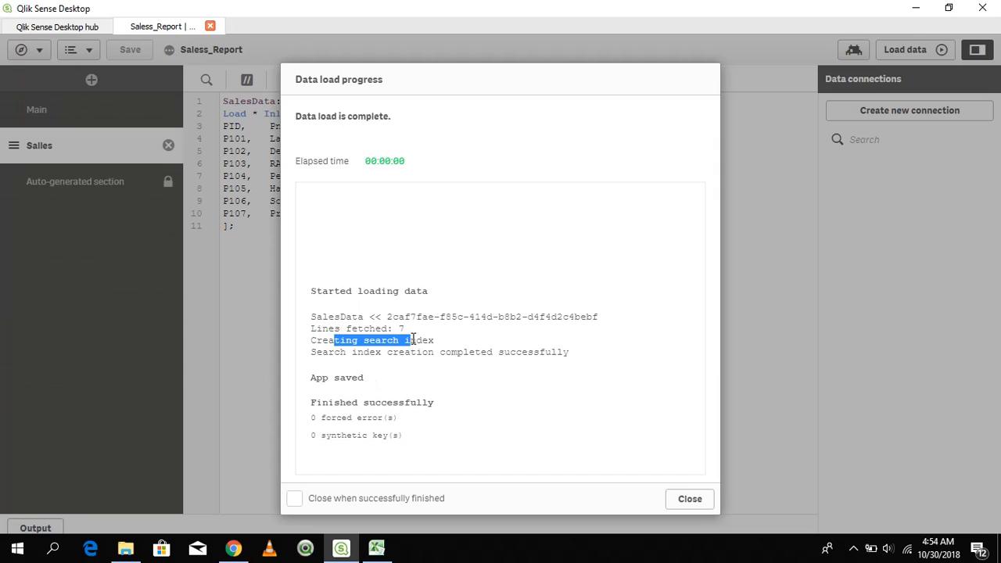
pyautogui.moveTo(331, 419); pyautogui.dragTo(496, 465)
pyautogui.click(457, 449)
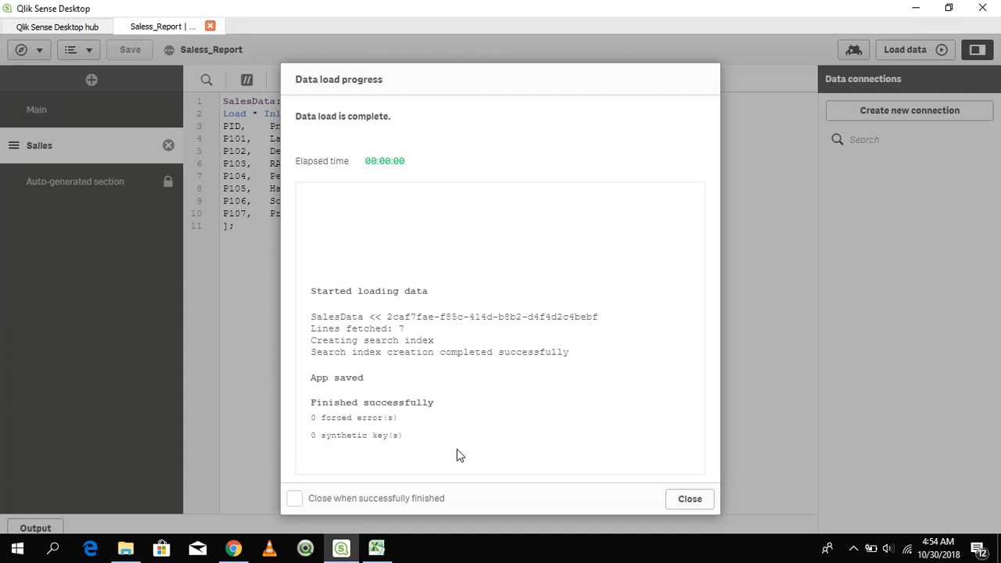
pyautogui.click(685, 505)
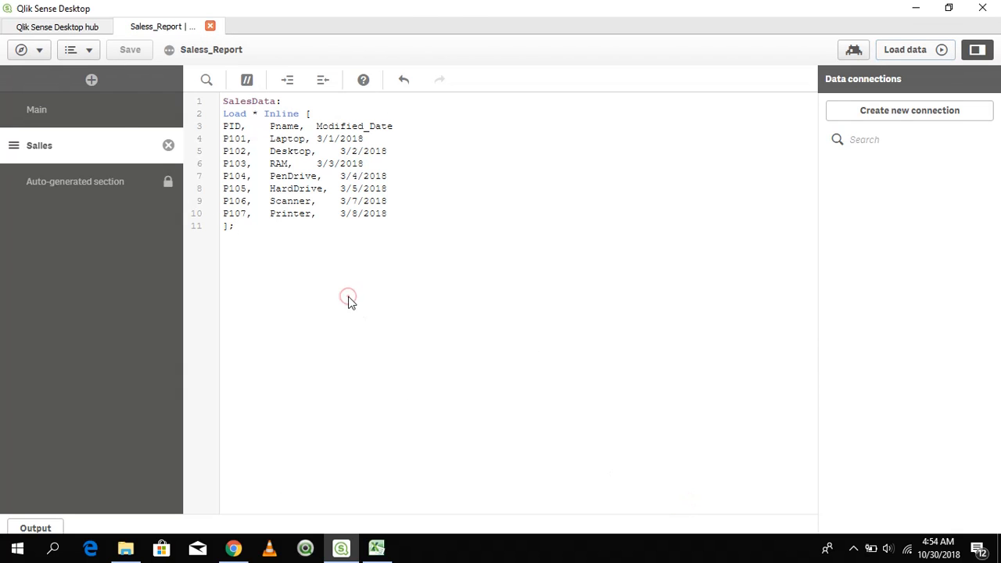
# Open the data model viewer and preview the rows and fields of the SalesData table
pyautogui.moveTo(348, 297); pyautogui.dragTo(60, 74)
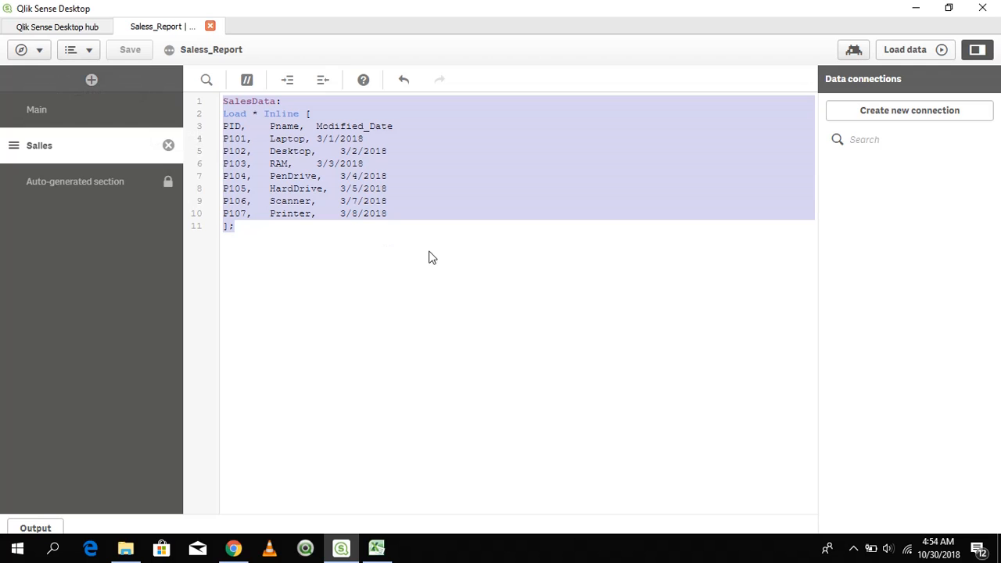
pyautogui.click(44, 56)
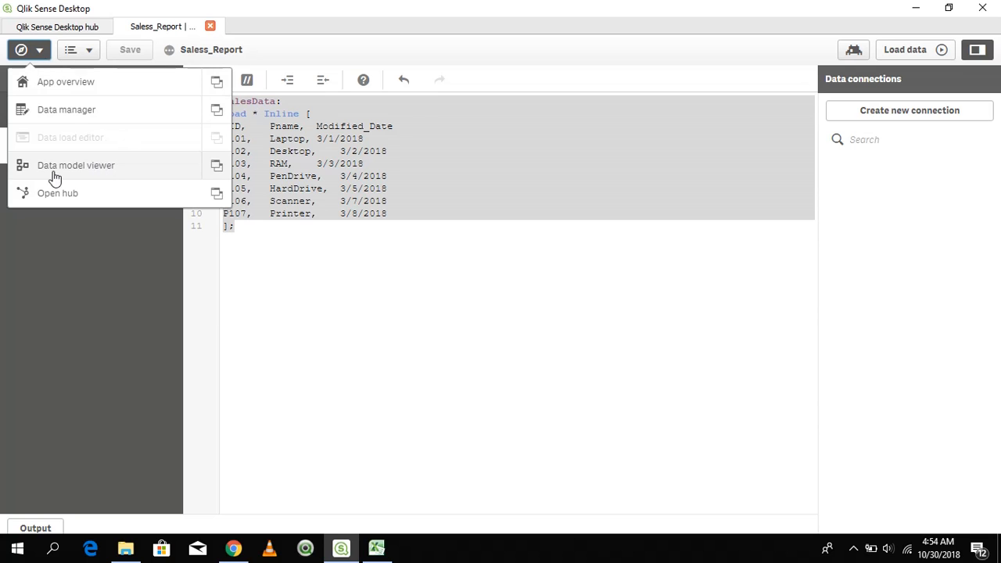
pyautogui.click(112, 166)
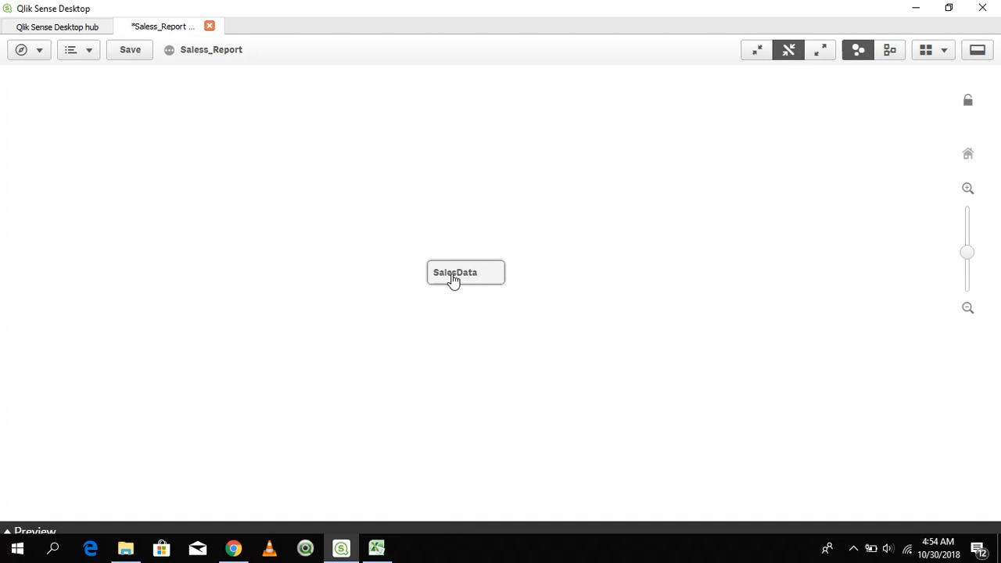
pyautogui.click(453, 277)
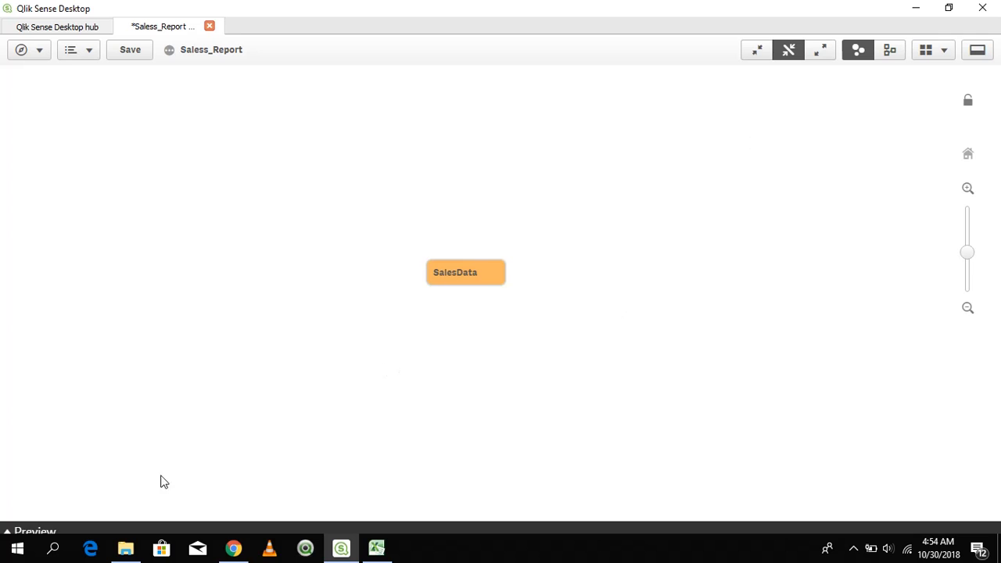
pyautogui.click(61, 532)
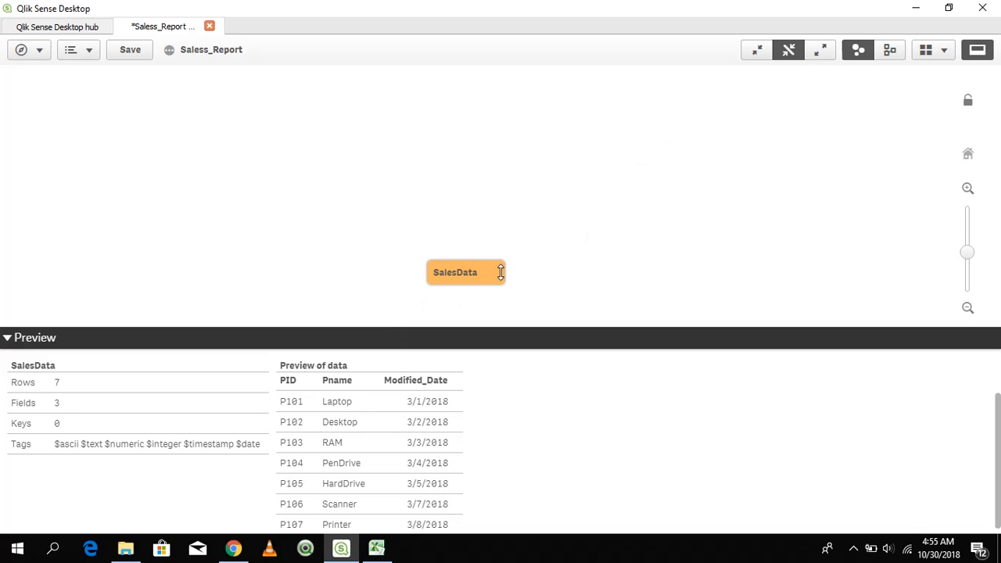
# Move the SalesData table toward the upper left of the model canvas, then expand and collapse its field list
pyautogui.moveTo(294, 107); pyautogui.dragTo(315, 148)
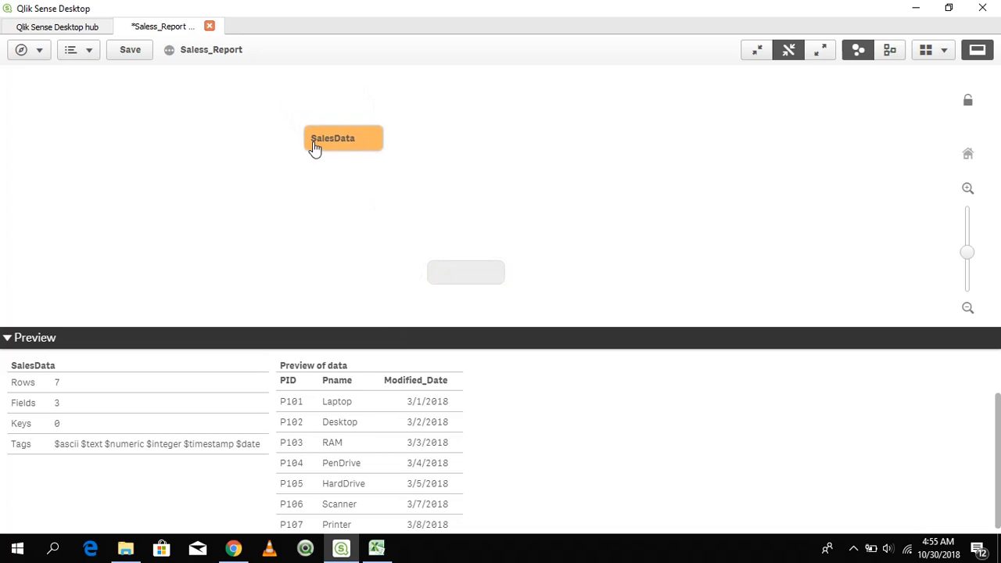
pyautogui.click(820, 56)
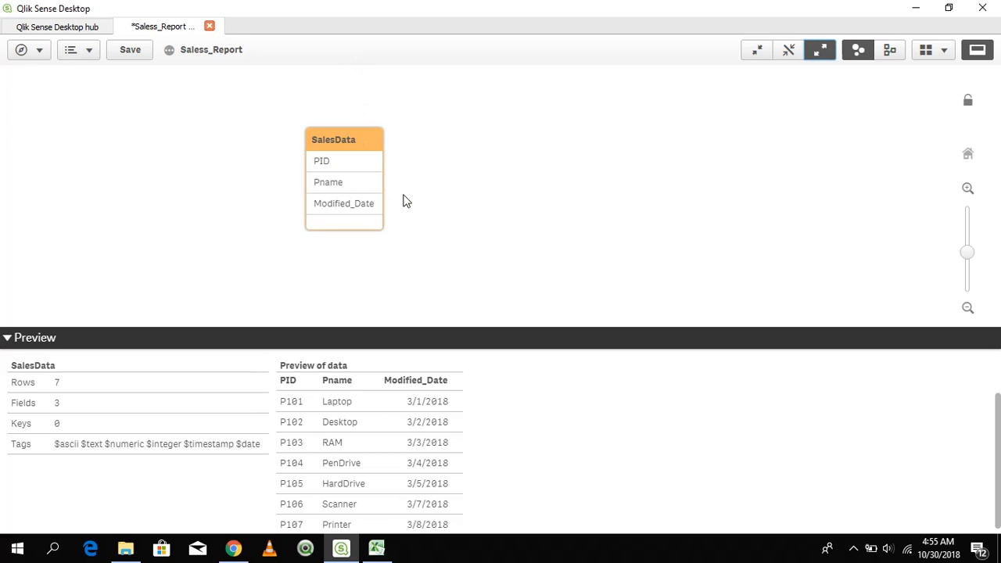
pyautogui.click(758, 54)
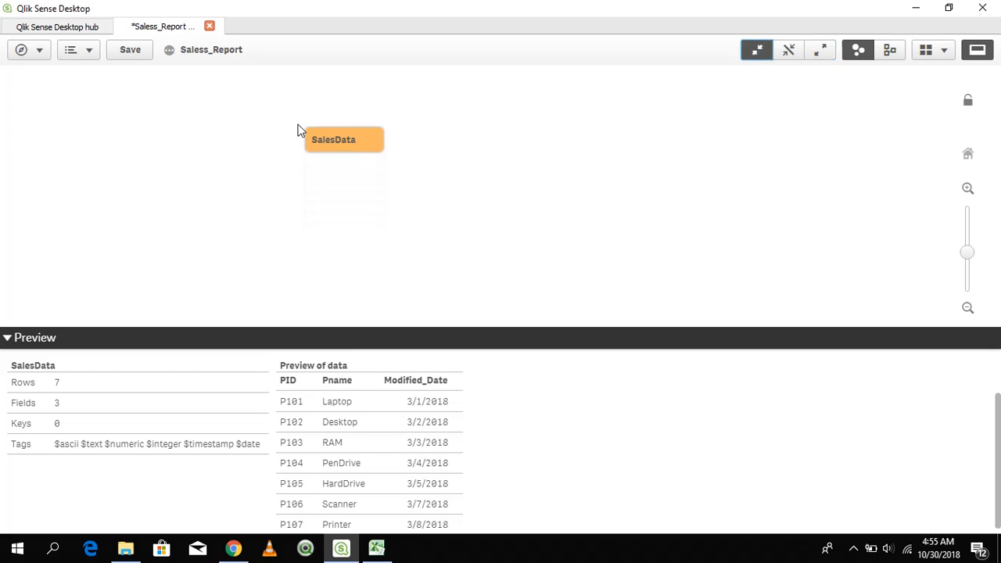
pyautogui.click(356, 153)
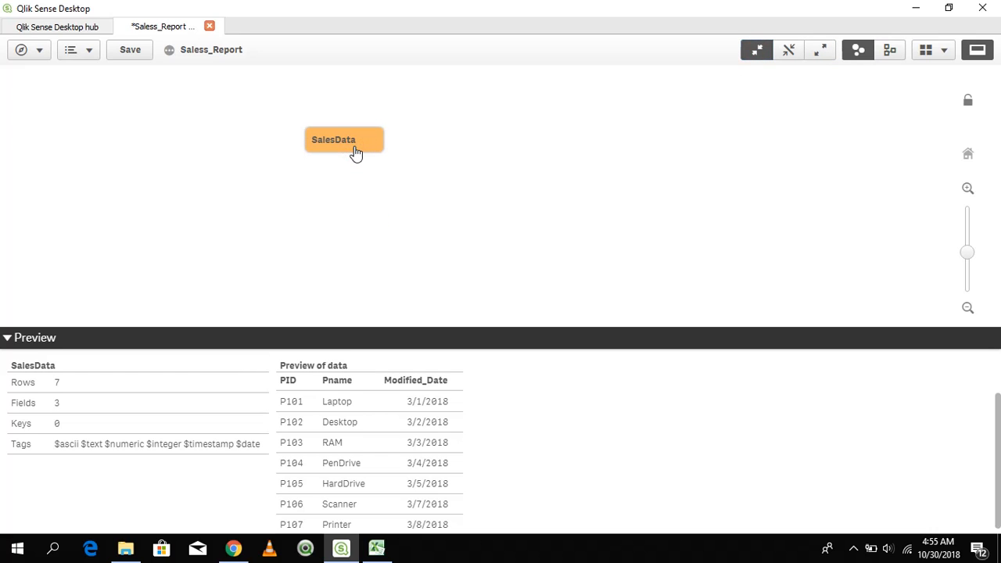